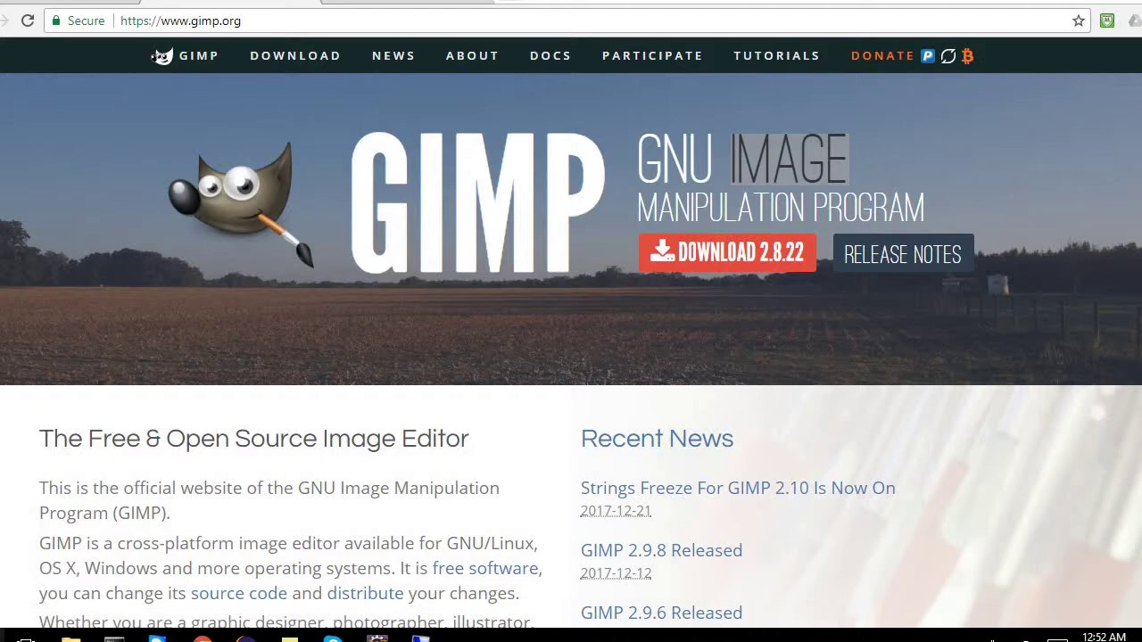
- Launch GIMP 2 by searching 'gim' in the Windows Start menu
click(24, 639)
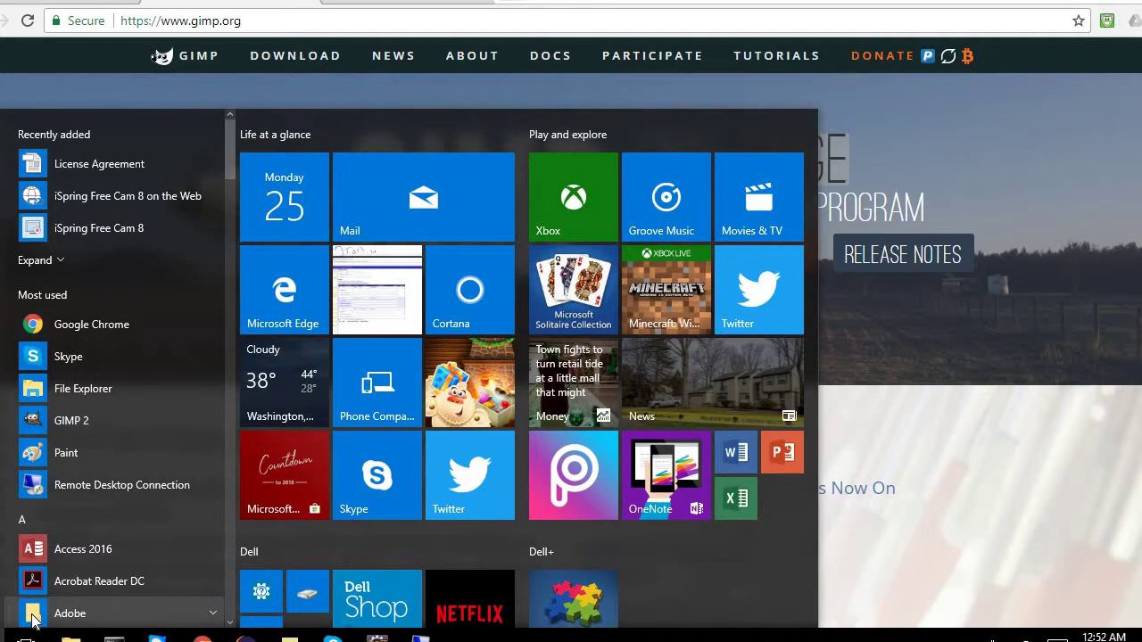
text(gim)
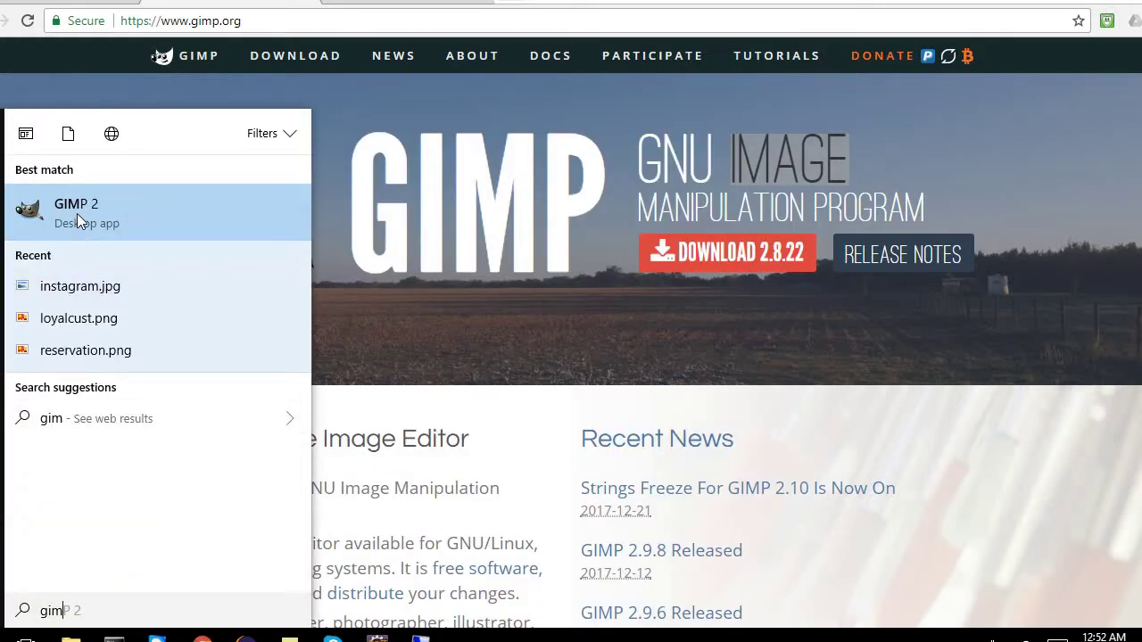
click(77, 213)
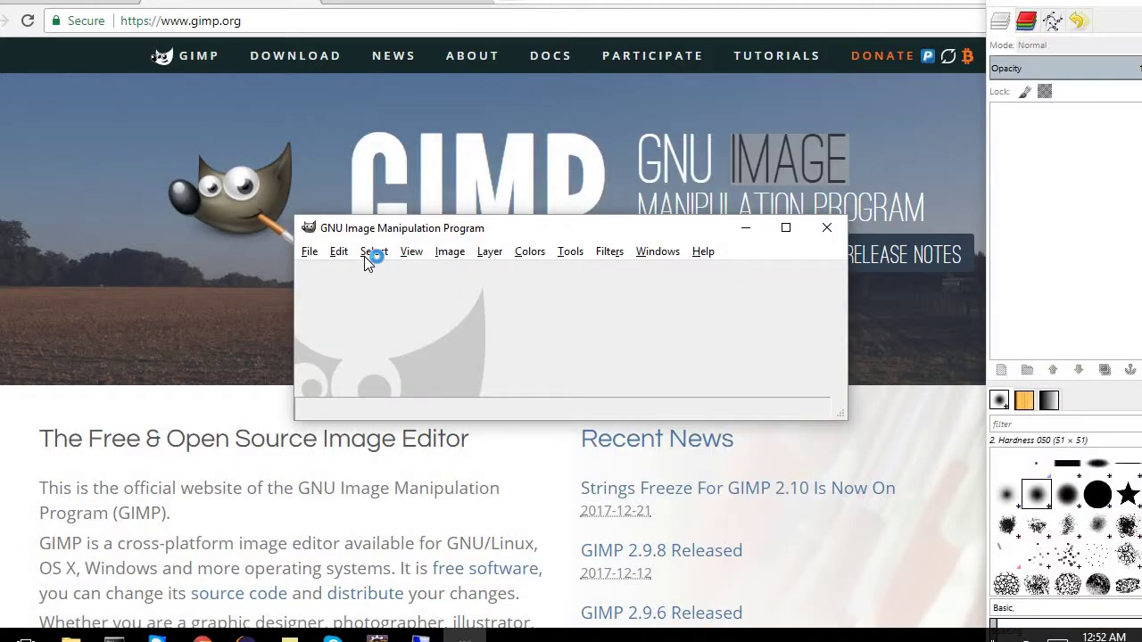
- In the Open Image dialog, sort recent files largest first and select portifilio1.png
click(310, 254)
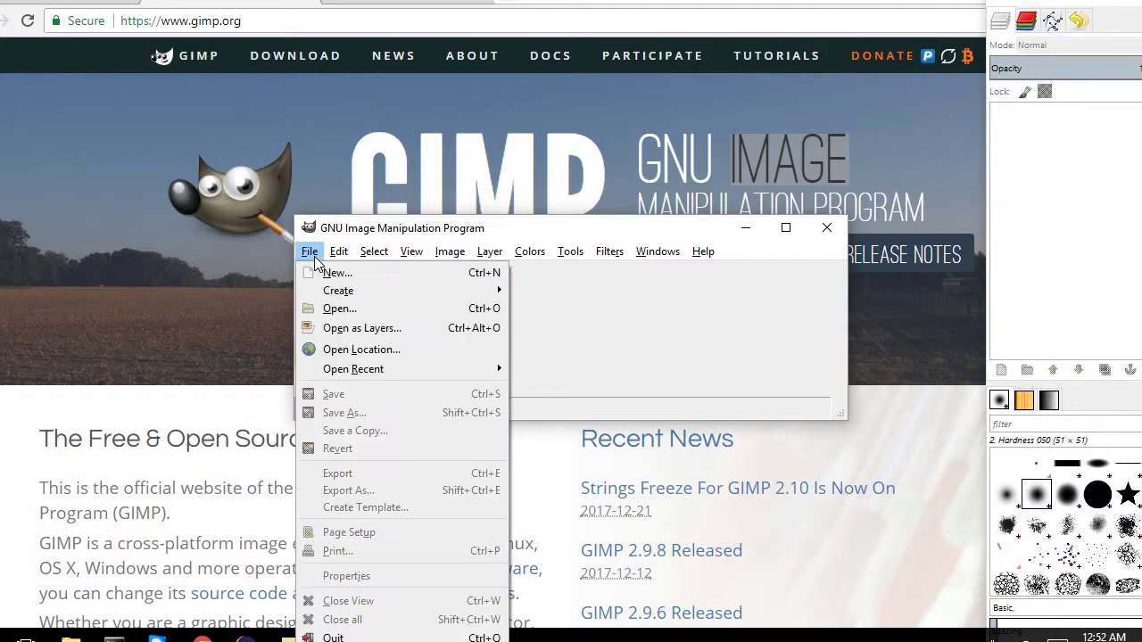
click(372, 314)
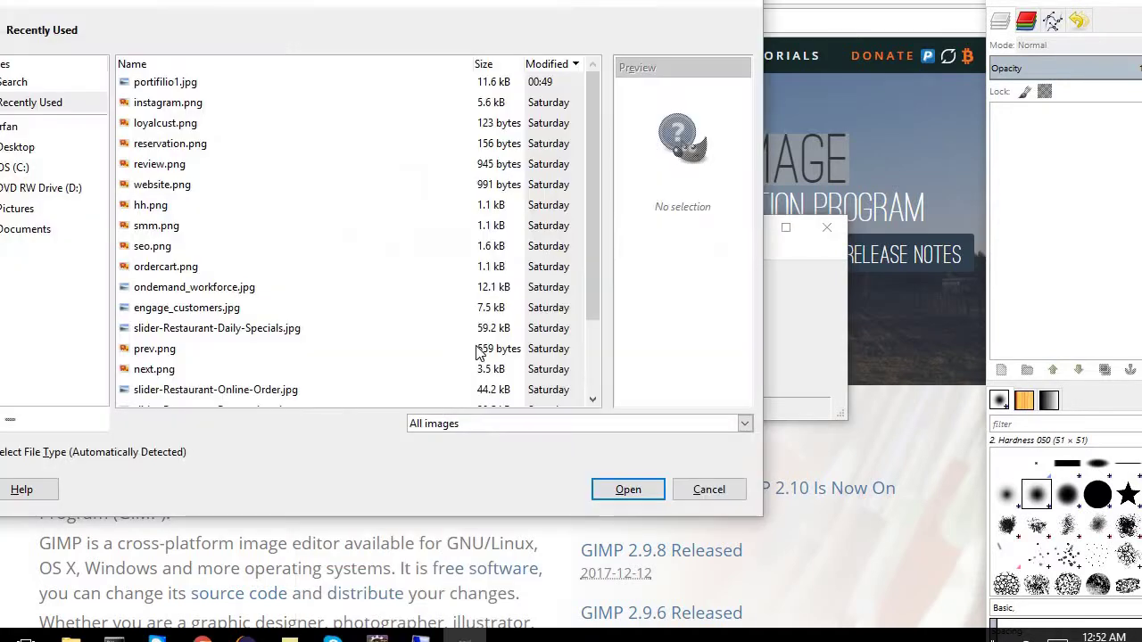
click(514, 69)
click(512, 74)
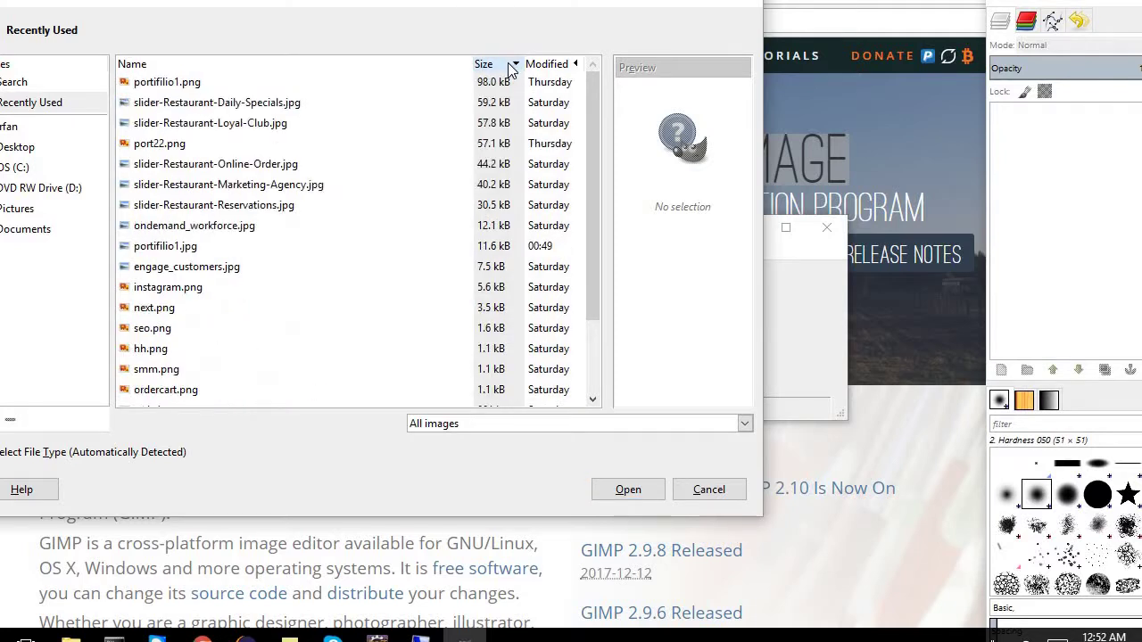
click(158, 82)
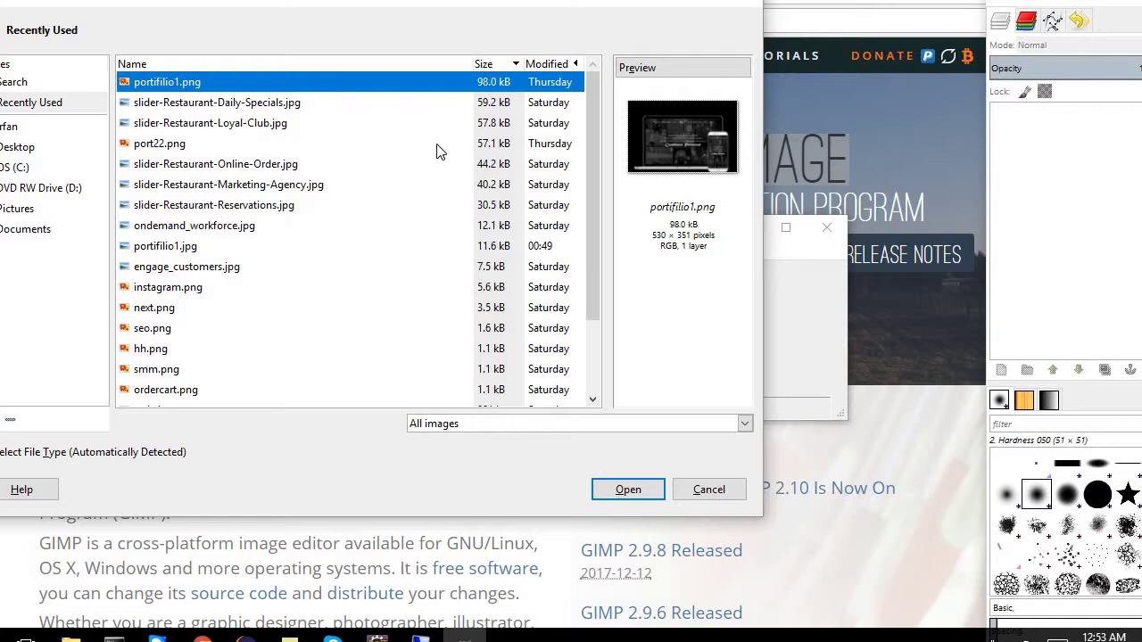
- Open portifilio1.png and scale it to 500×331 pixels with Cubic interpolation
click(635, 490)
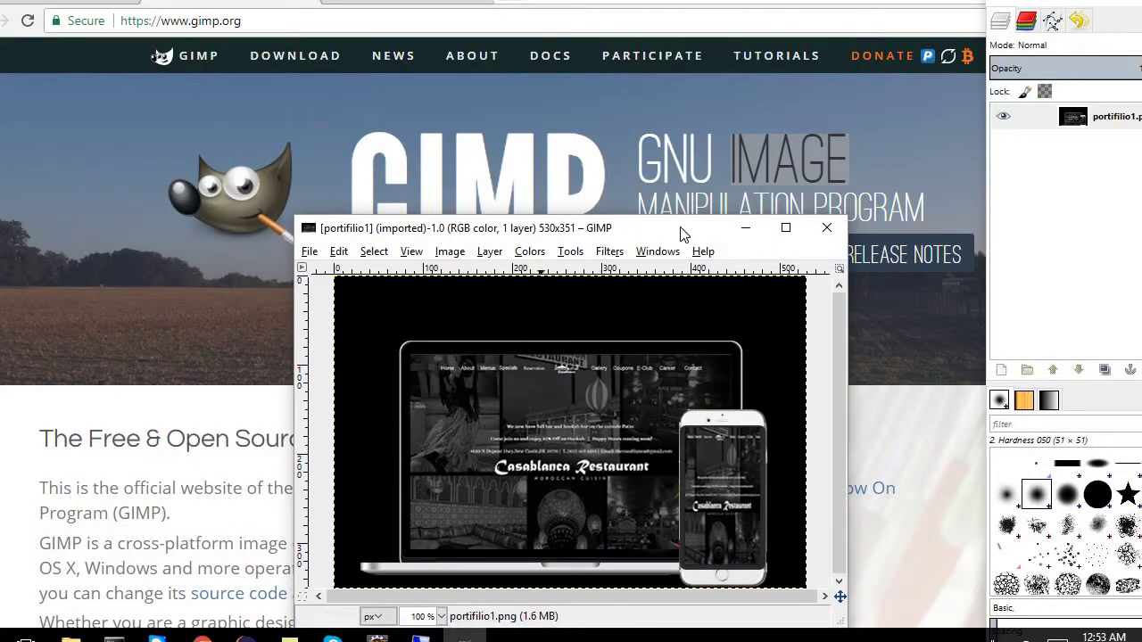
drag(683, 234, 630, 157)
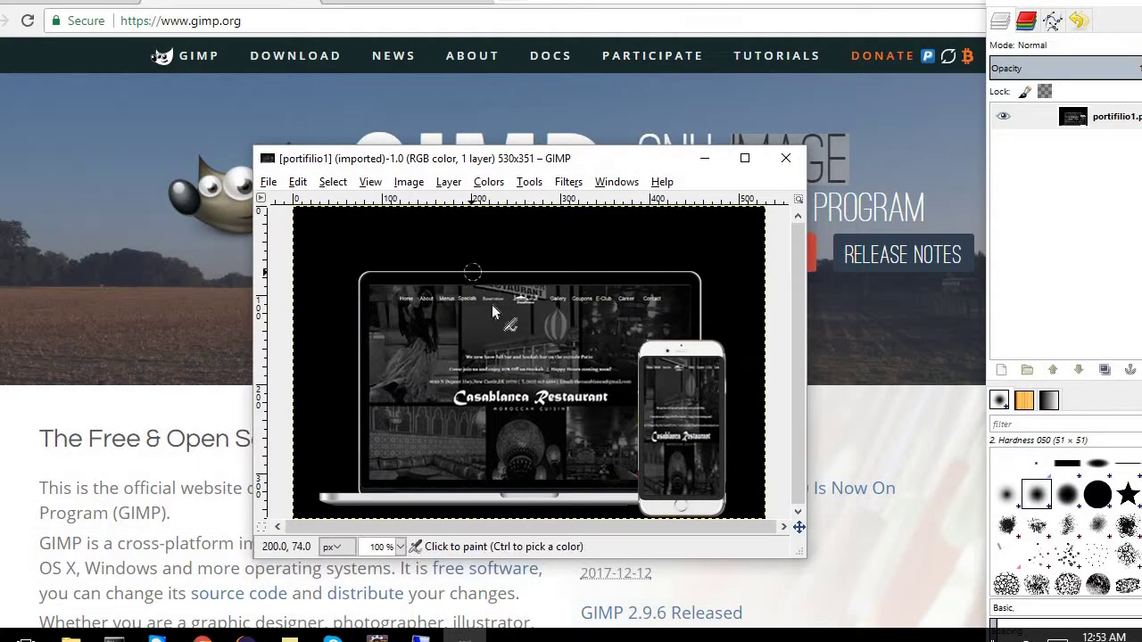
click(410, 183)
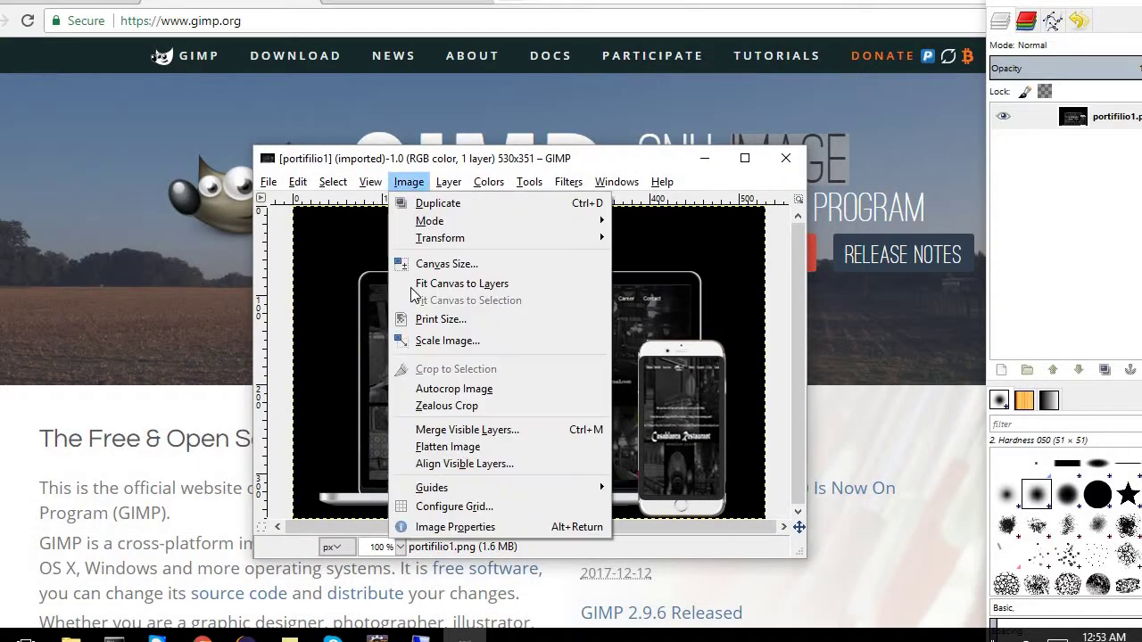
click(458, 343)
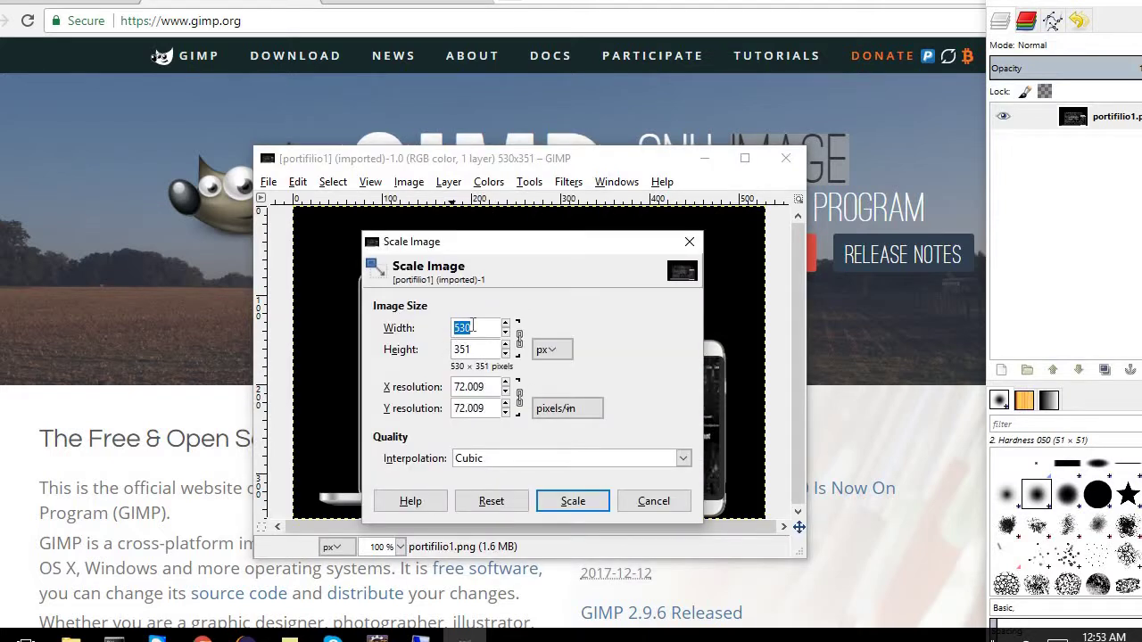
text(5)
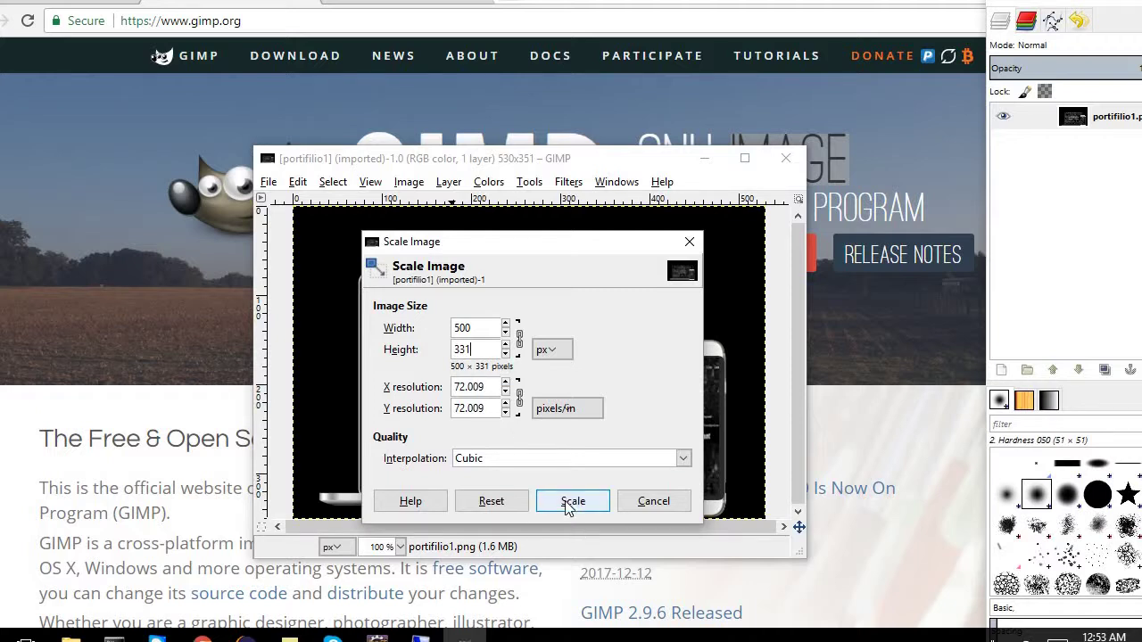
click(562, 463)
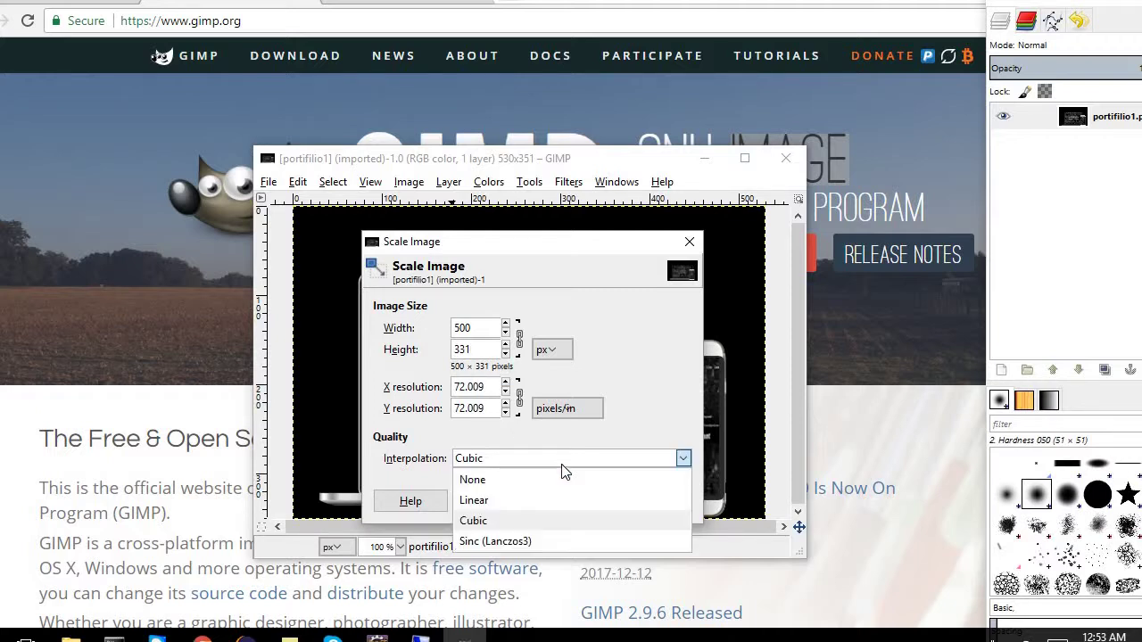
click(561, 464)
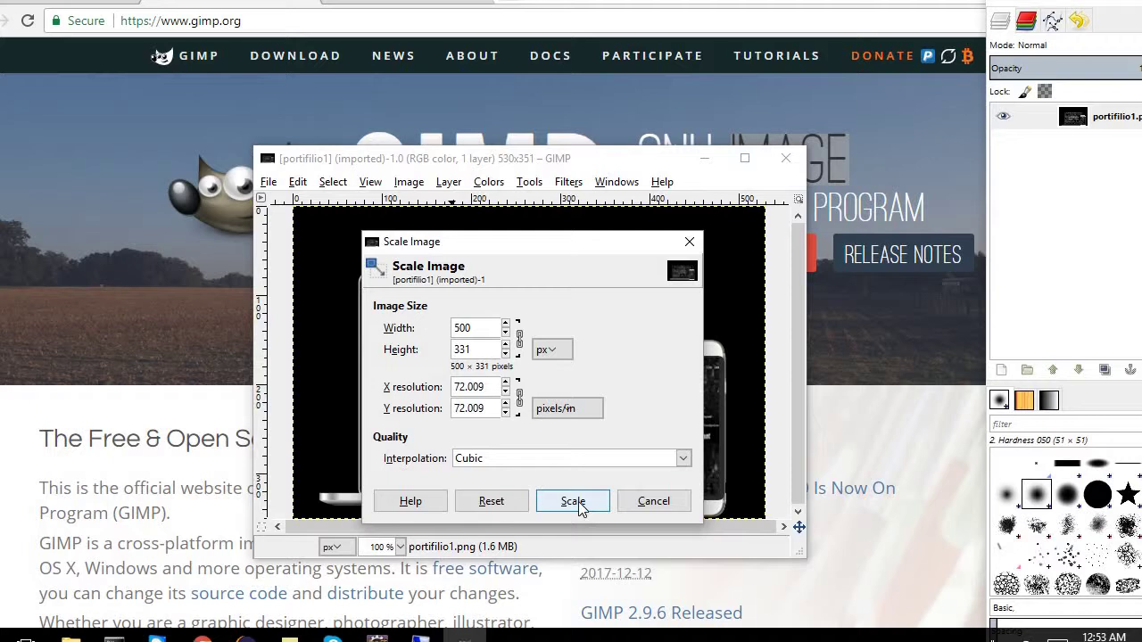
click(573, 502)
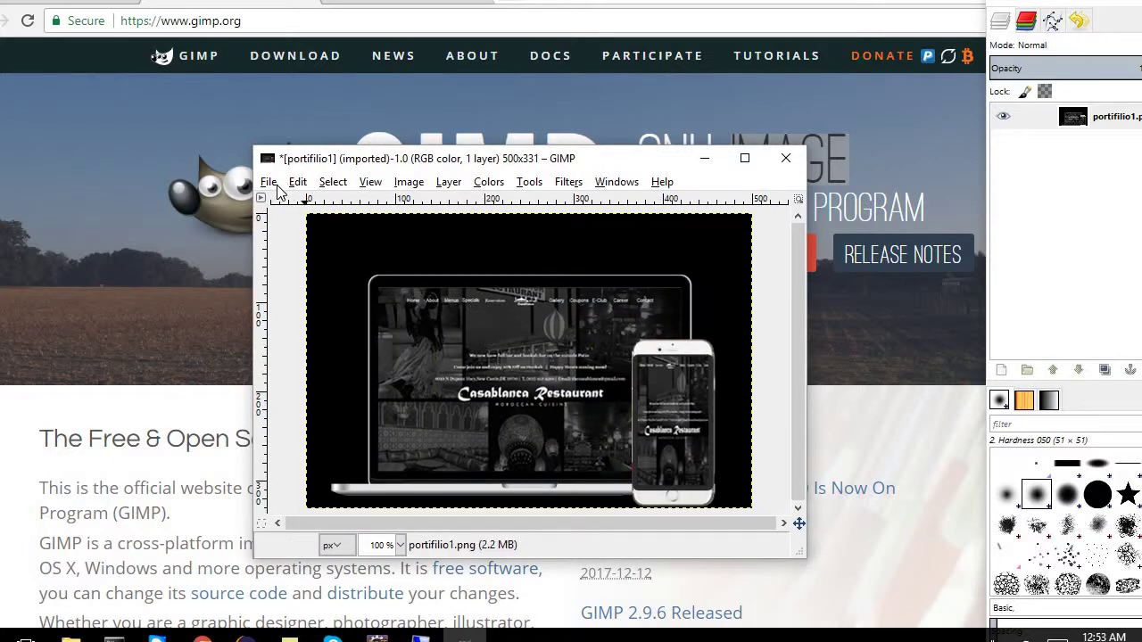
- Start Export As and rename the file to portifilio-small.jpg in the img folder
click(268, 183)
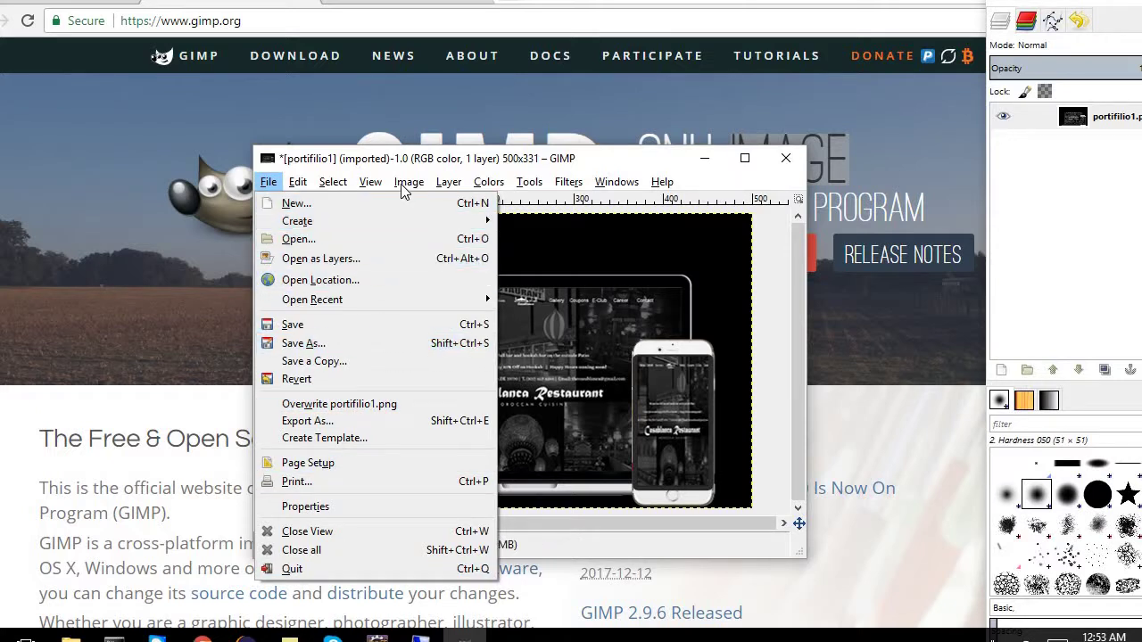
key(Right)
key(Right)
mouse_move(267, 183)
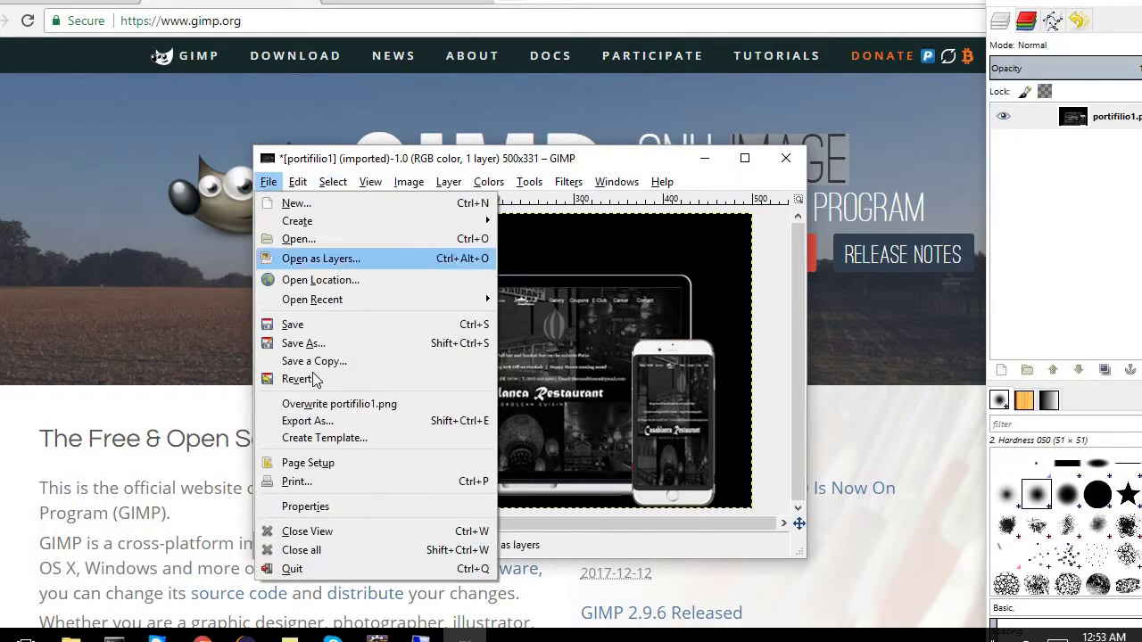
click(329, 421)
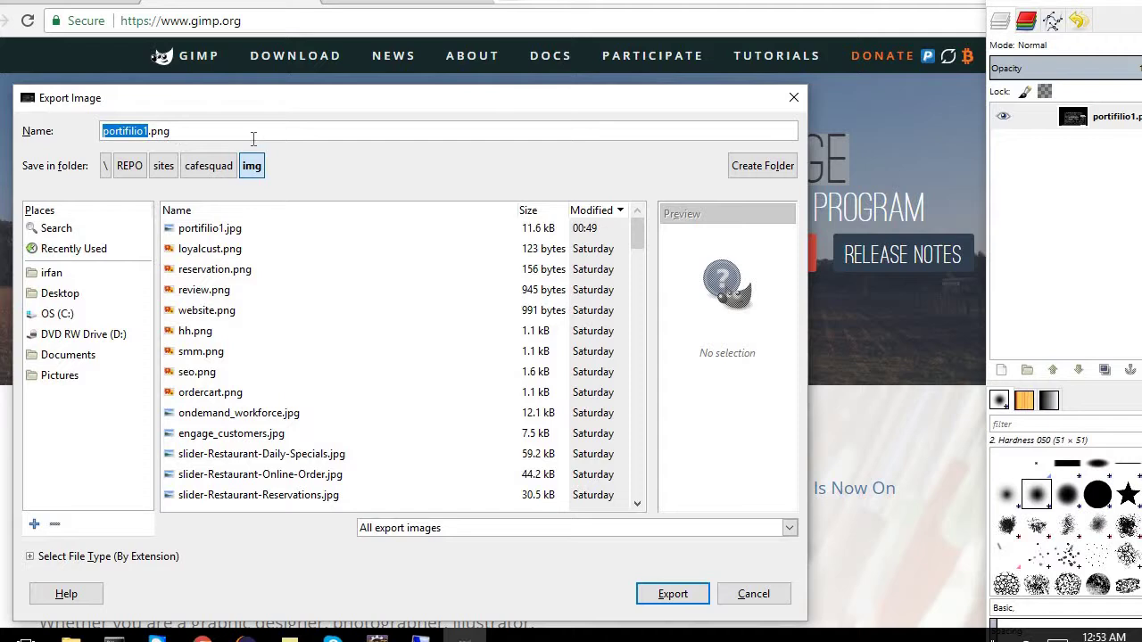
drag(158, 131, 456, 164)
key(BackSpace)
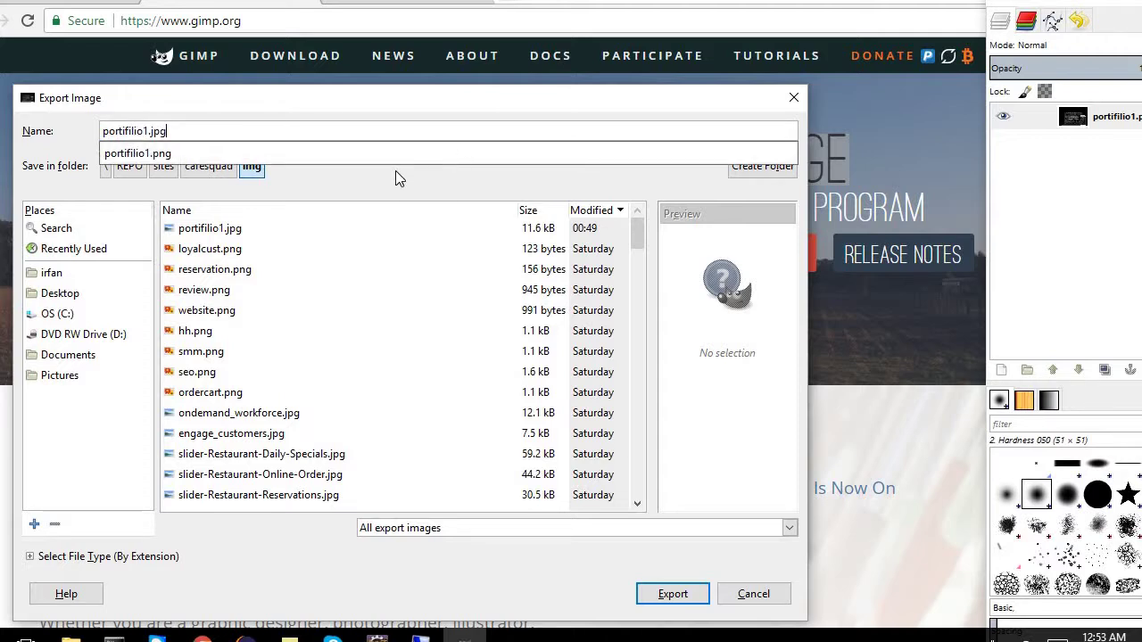
click(334, 174)
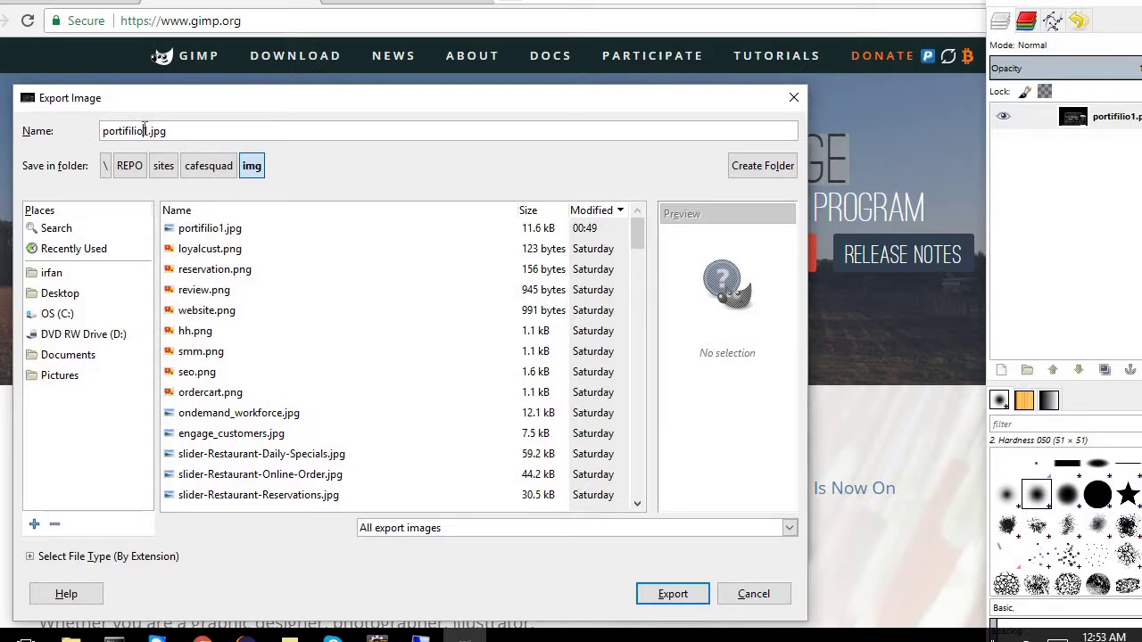
key(shift+Left)
text(-sma)
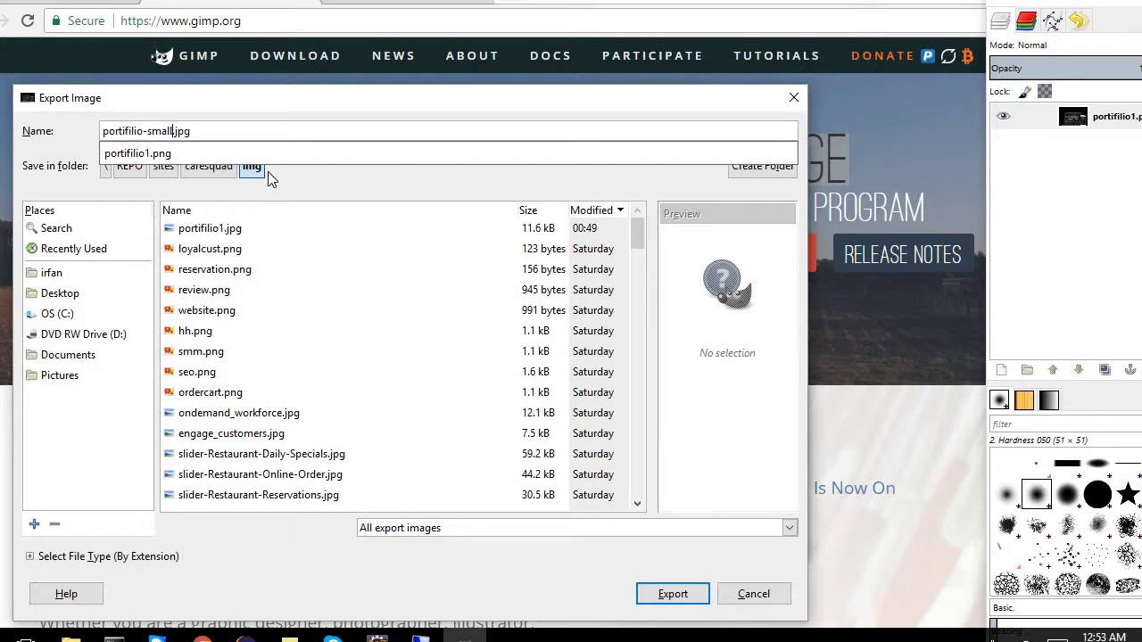
click(388, 77)
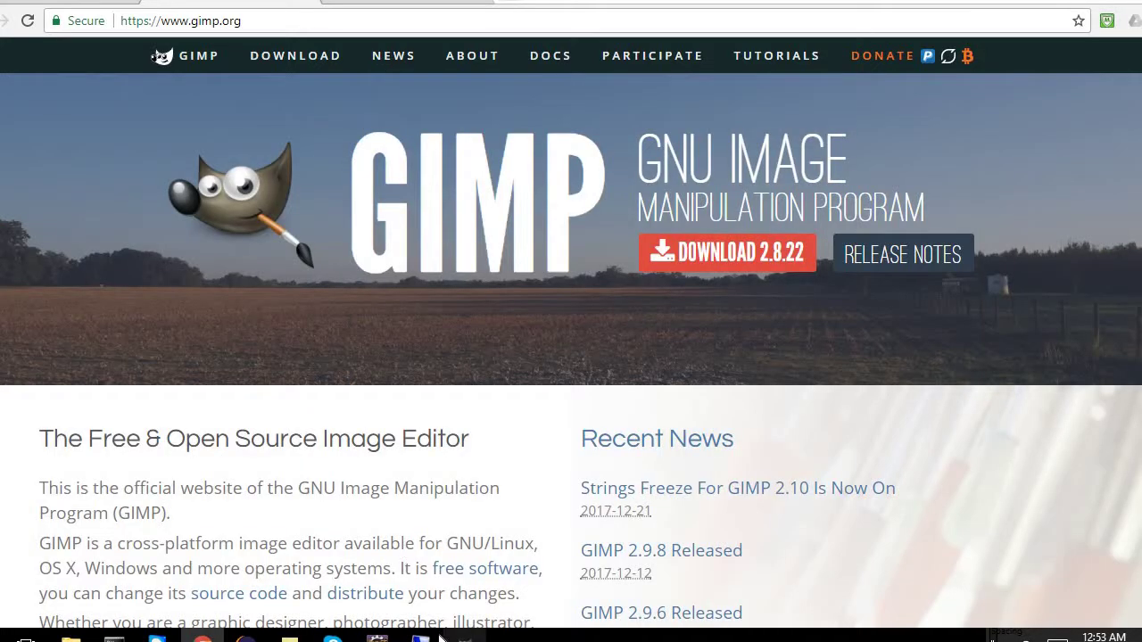
key(alt+Tab)
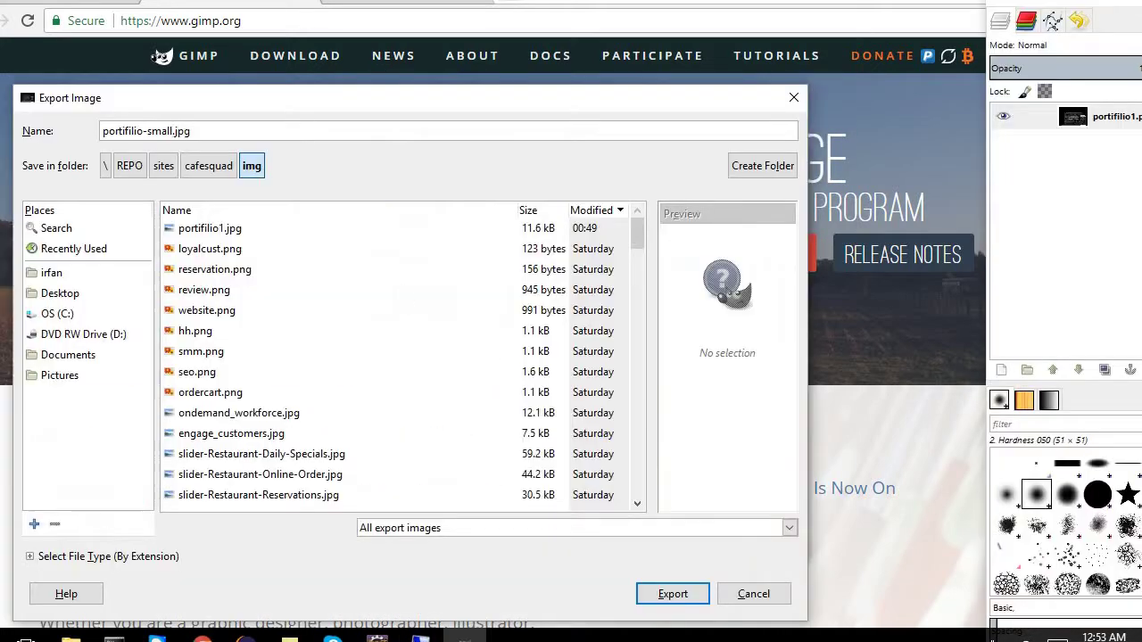
- Export portifilio-small.jpg as a JPEG at quality 60
click(676, 596)
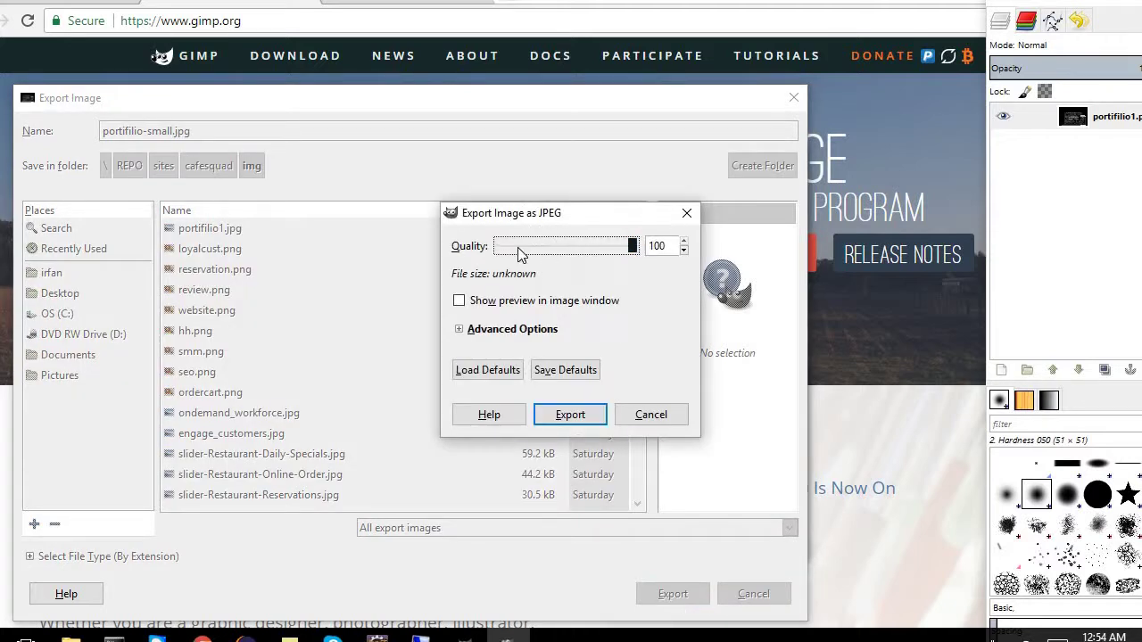
drag(517, 247, 584, 247)
click(462, 330)
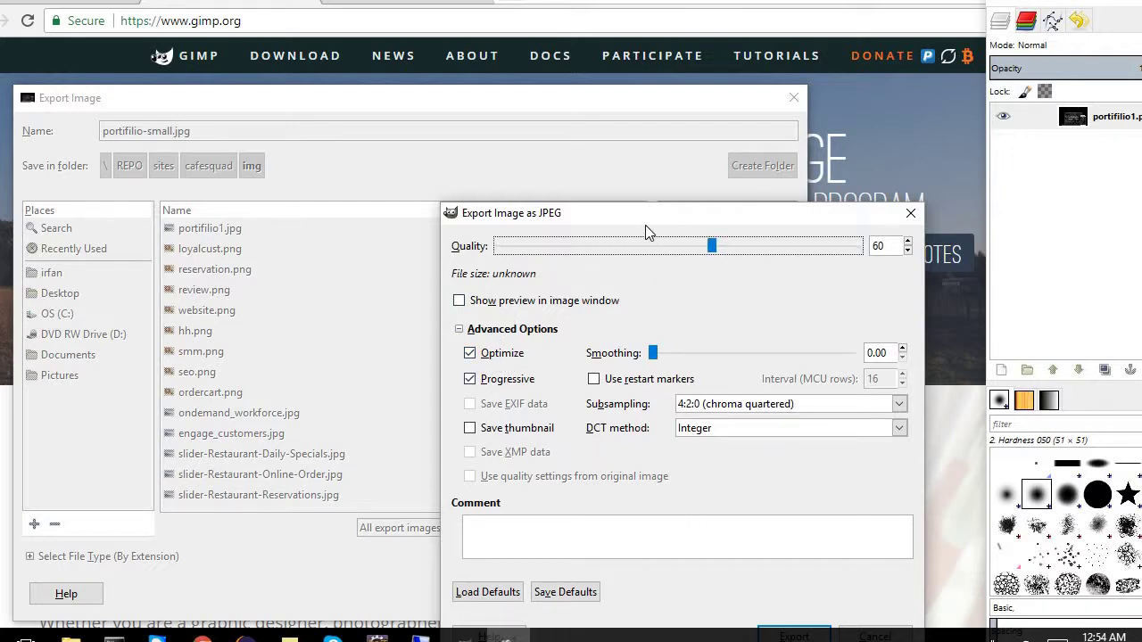
click(685, 542)
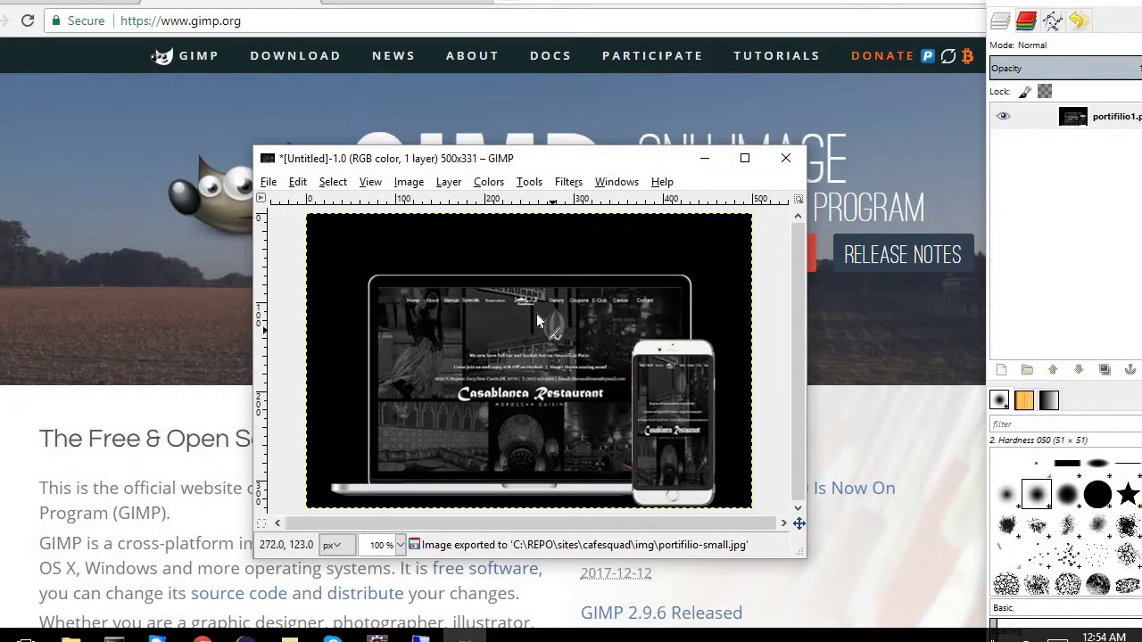
- Reopen portifilio-small.jpg, found by sorting recent files newest first
click(269, 182)
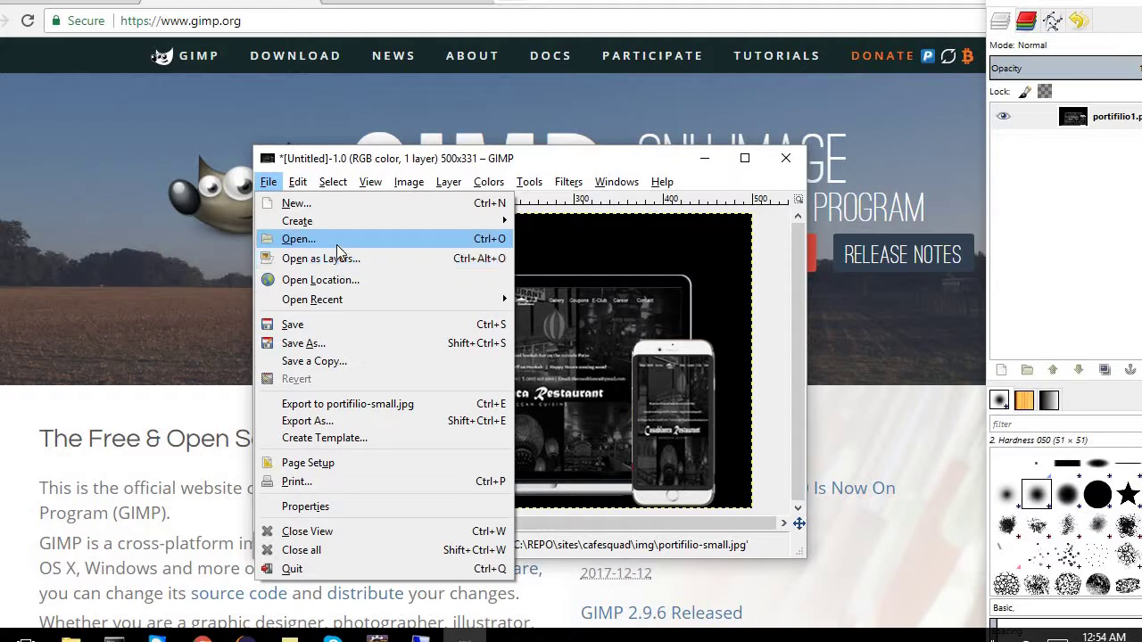
click(337, 241)
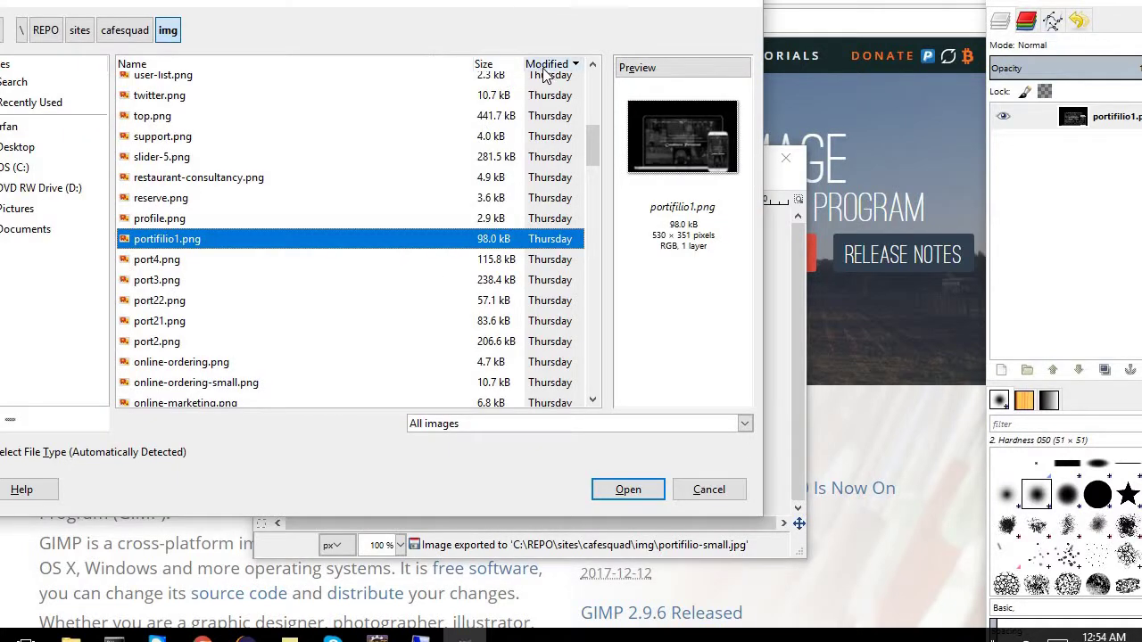
click(549, 64)
scroll(593, 125, down, 5)
click(539, 64)
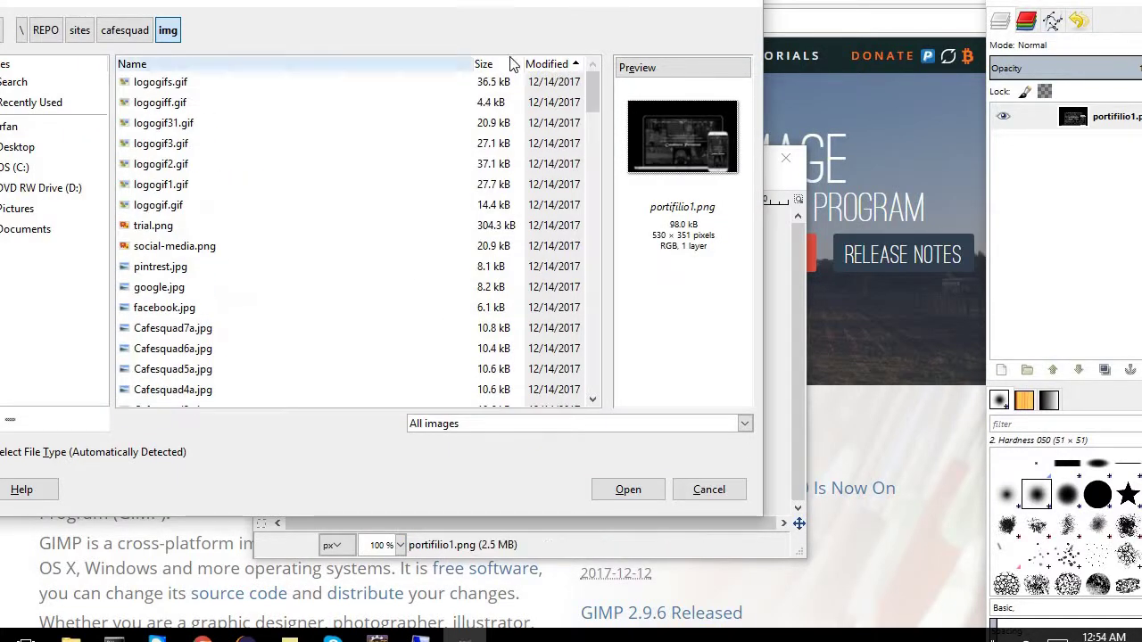
click(535, 65)
click(202, 81)
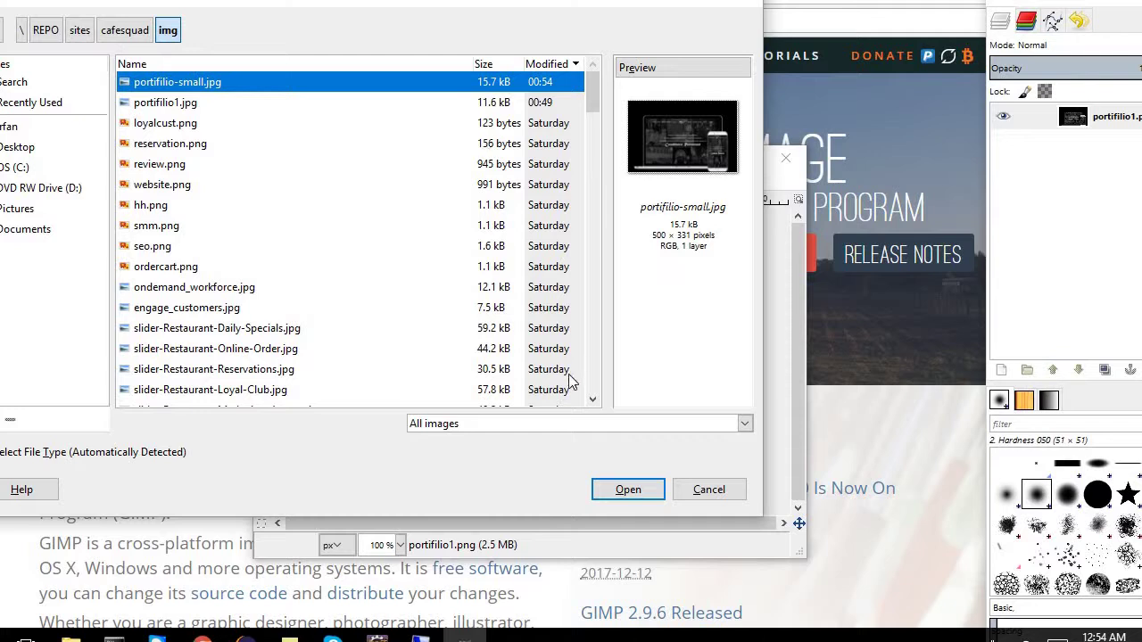
click(628, 490)
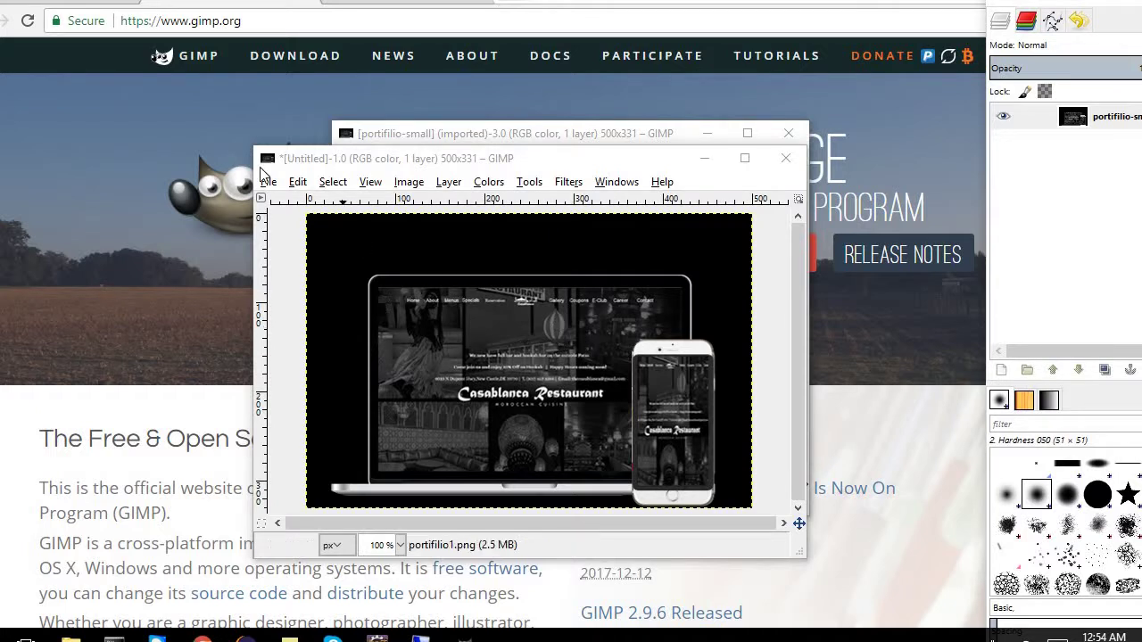
- Invert the selection on the untitled 500×331 image
click(270, 183)
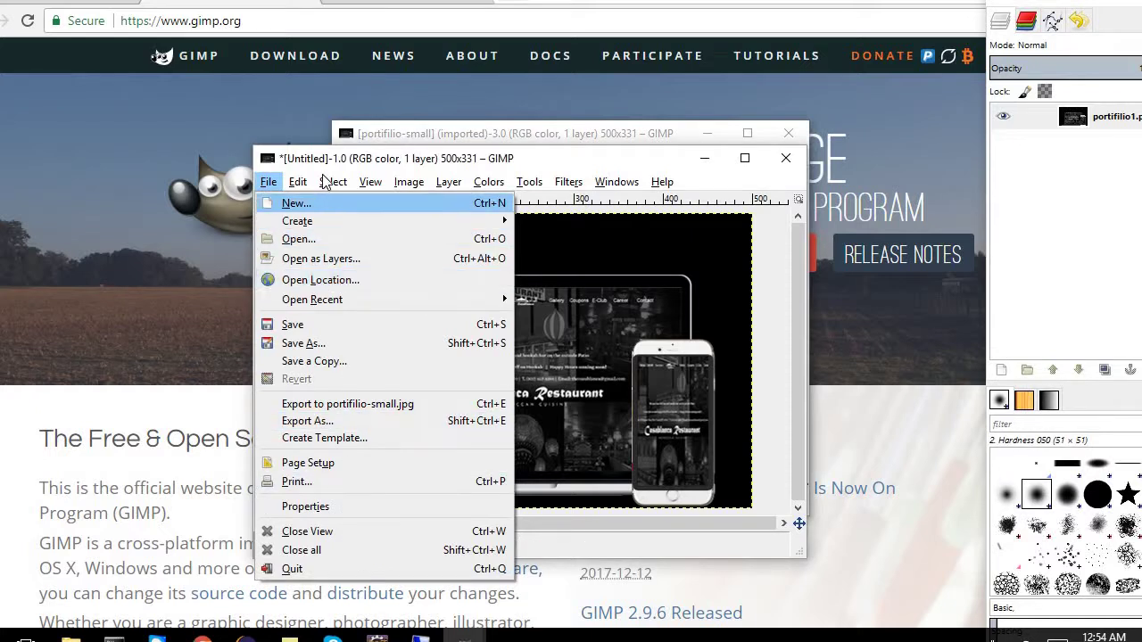
mouse_move(326, 183)
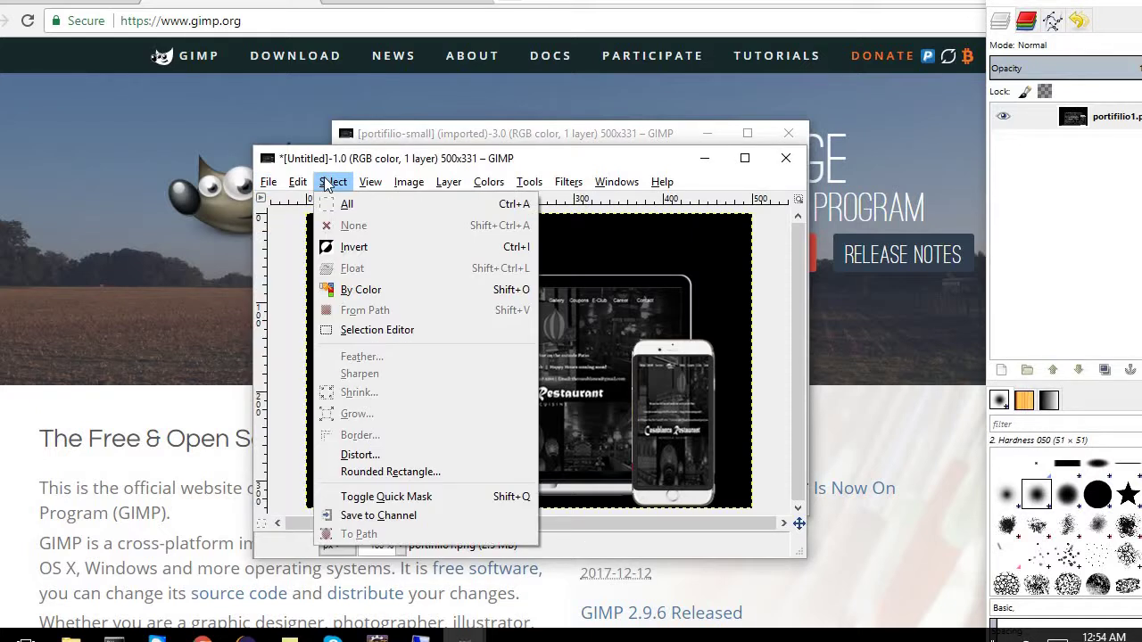
click(356, 252)
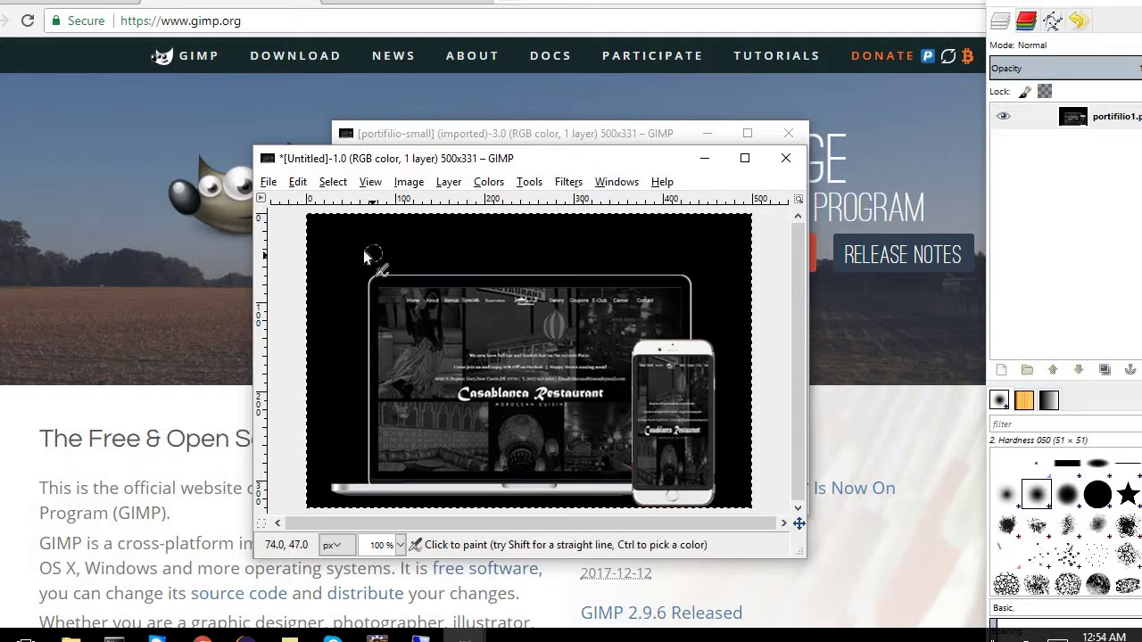
- Shrink the selection by 1 pixel from the image border
click(370, 183)
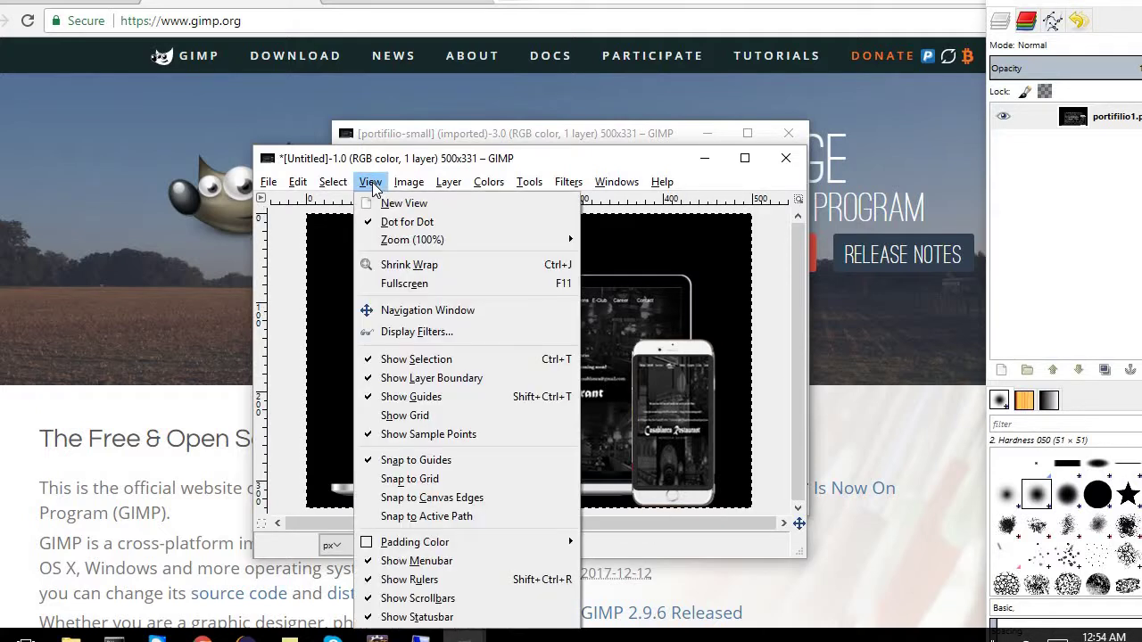
mouse_move(333, 183)
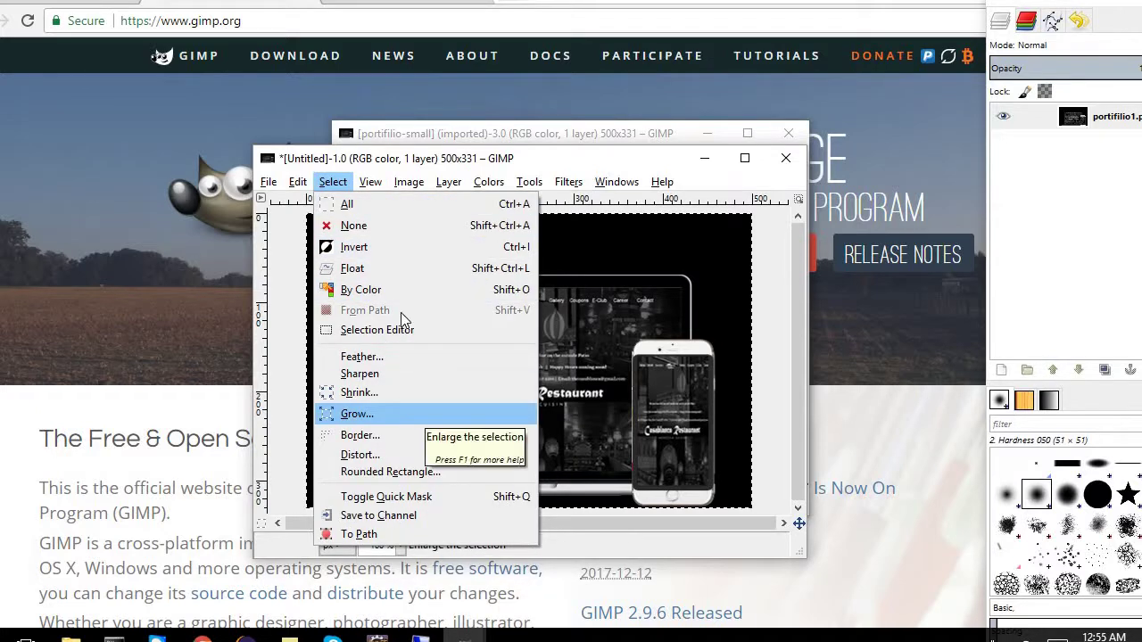
click(413, 390)
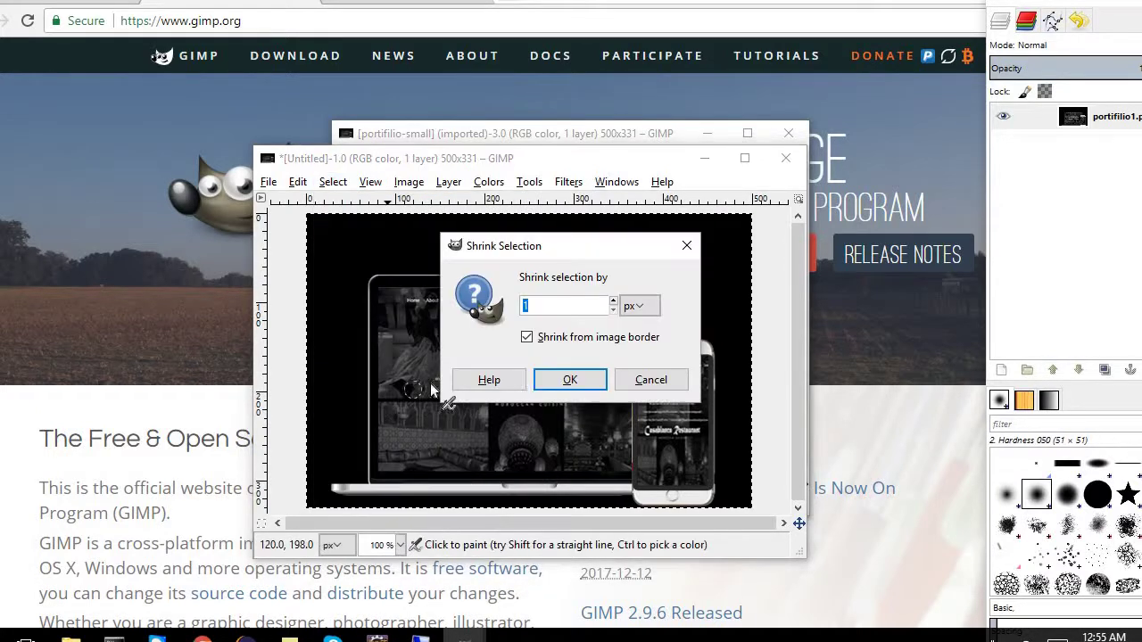
click(550, 383)
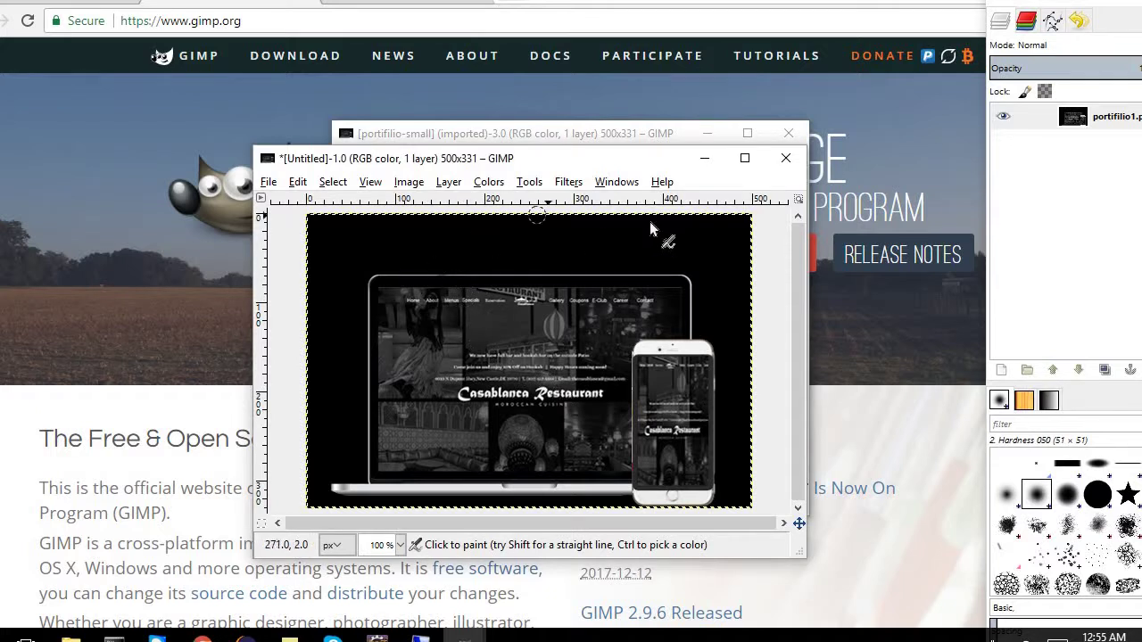
- Browse the menu bar and close it without choosing a command
click(373, 182)
mouse_move(491, 183)
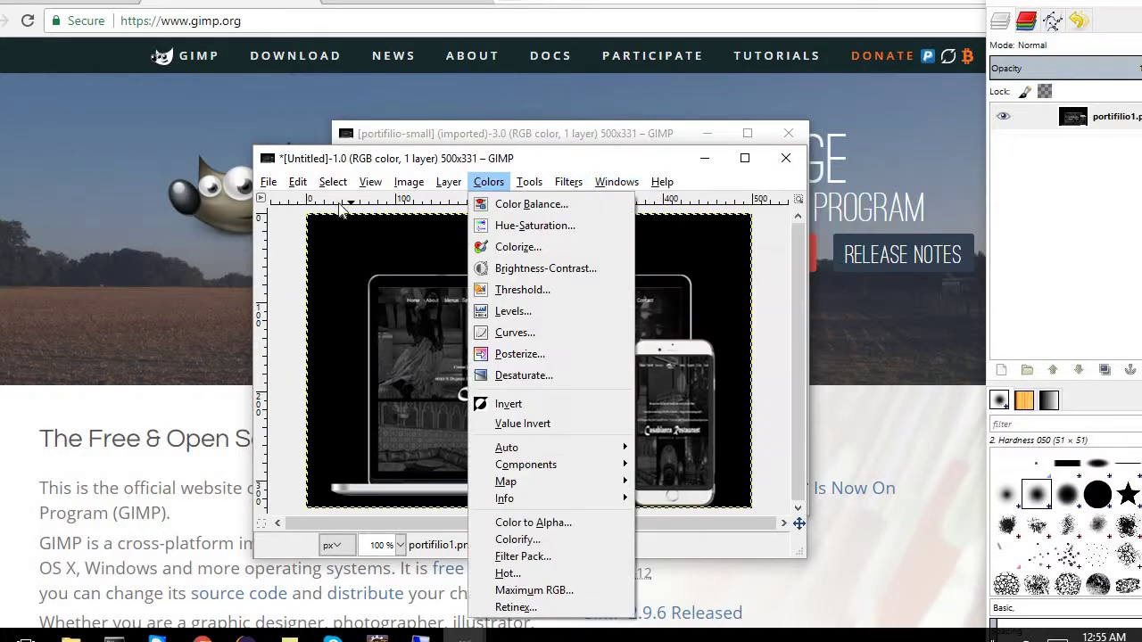
mouse_move(298, 182)
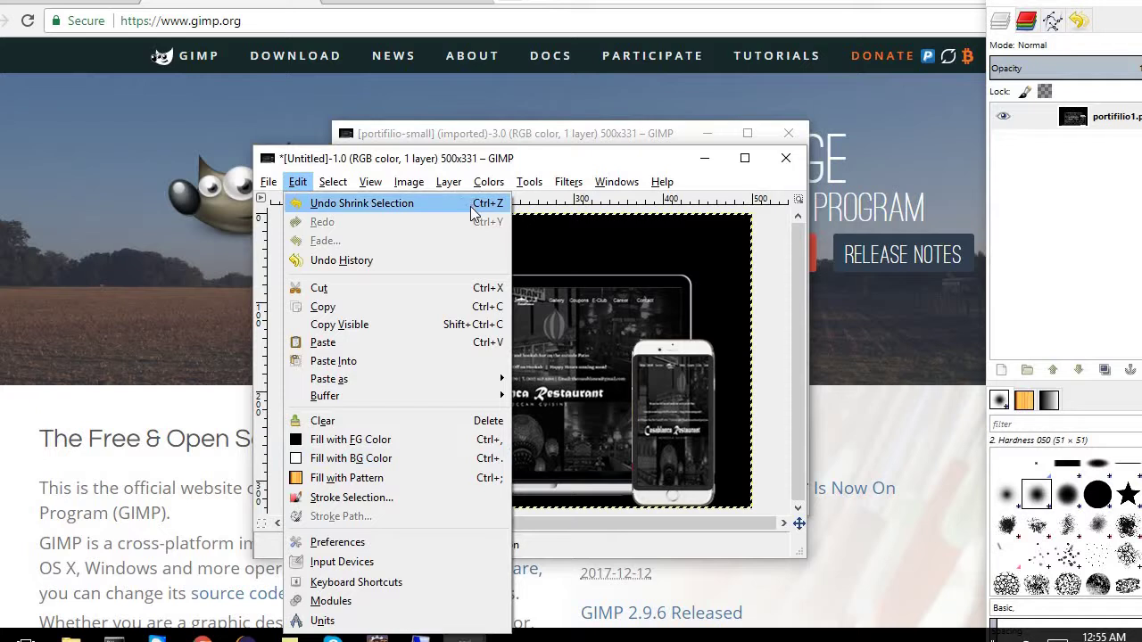
mouse_move(449, 182)
click(562, 159)
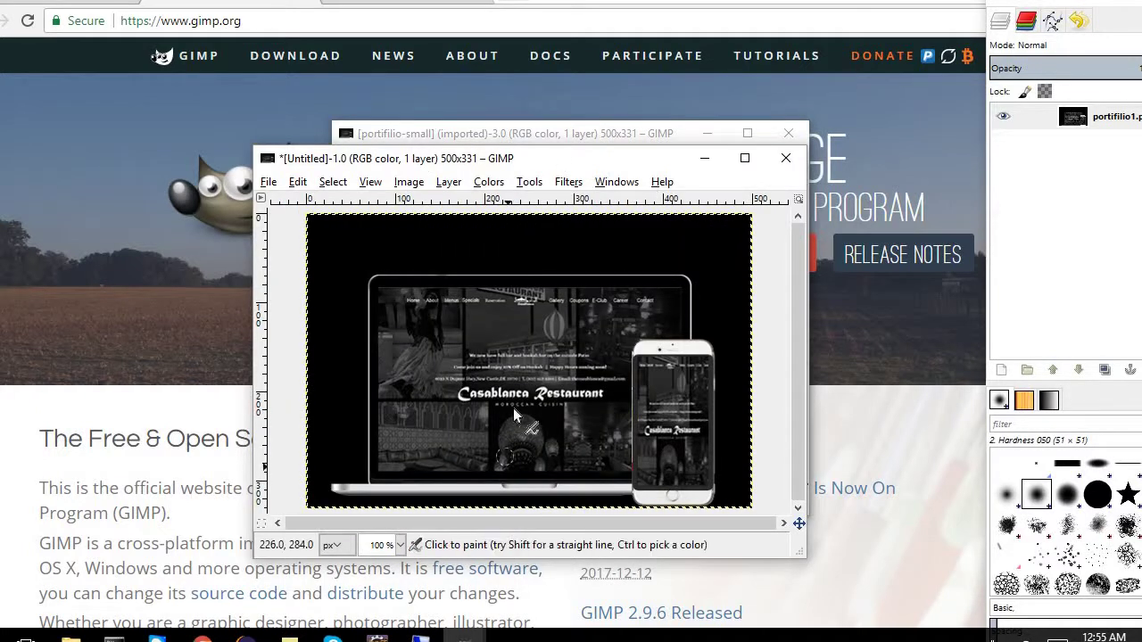